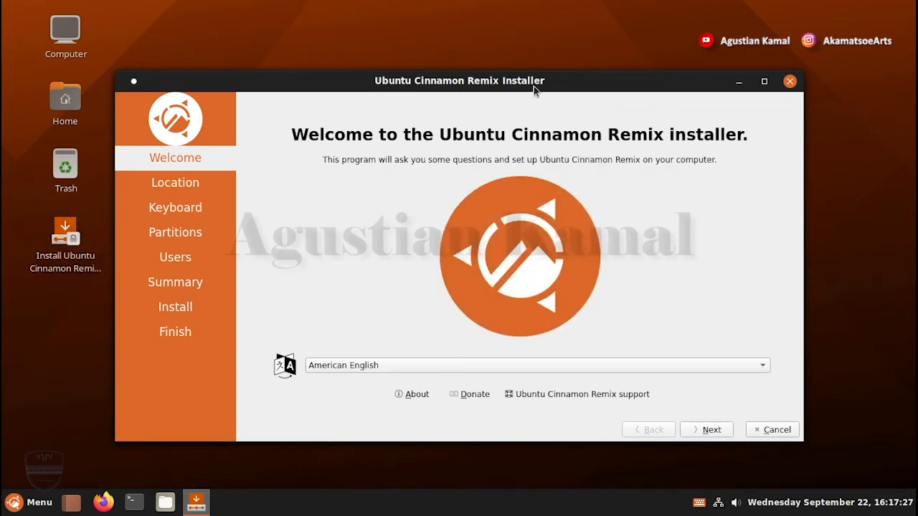
# Keep American English as the installer language and set the location to Jakarta in the Asia region
pyautogui.moveTo(533, 87); pyautogui.dragTo(538, 74)
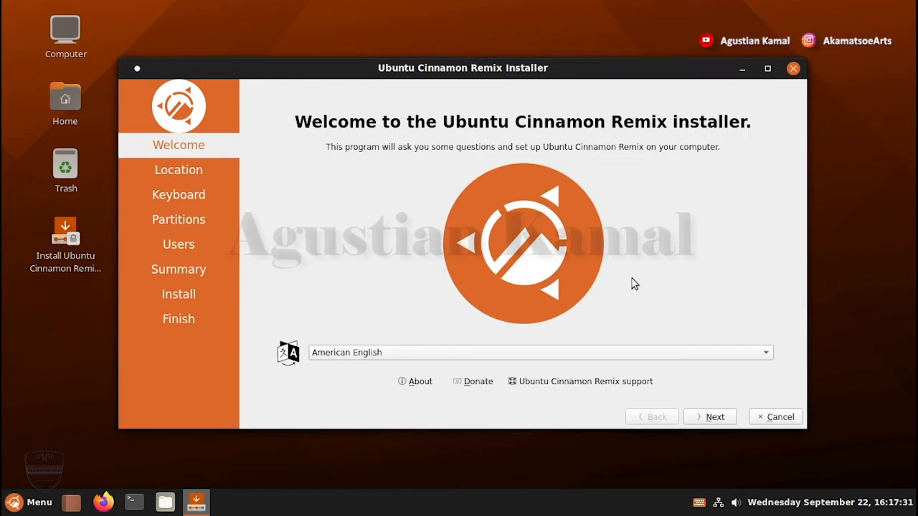
pyautogui.click(714, 418)
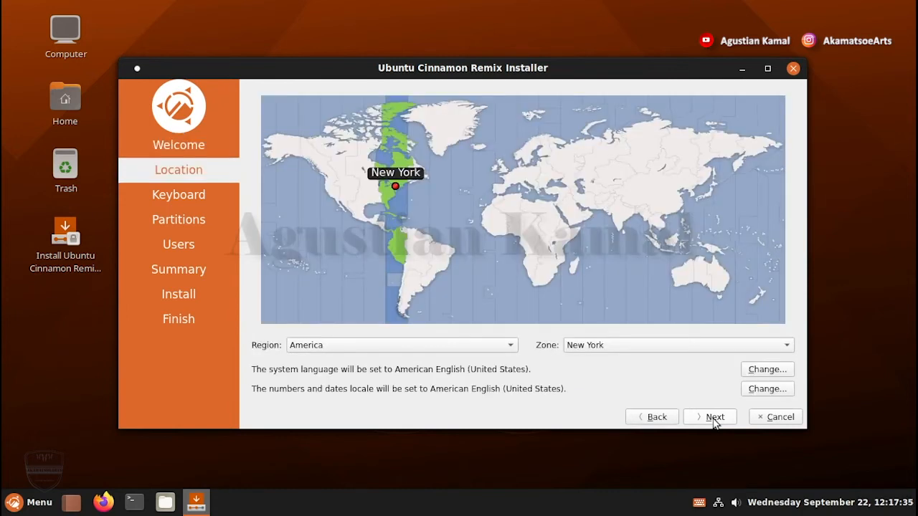
pyautogui.click(663, 254)
pyautogui.click(660, 251)
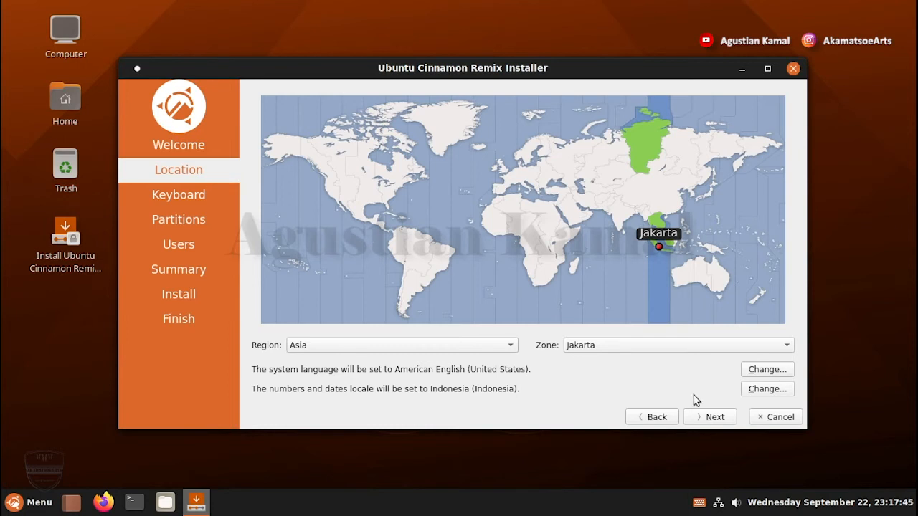
pyautogui.click(705, 420)
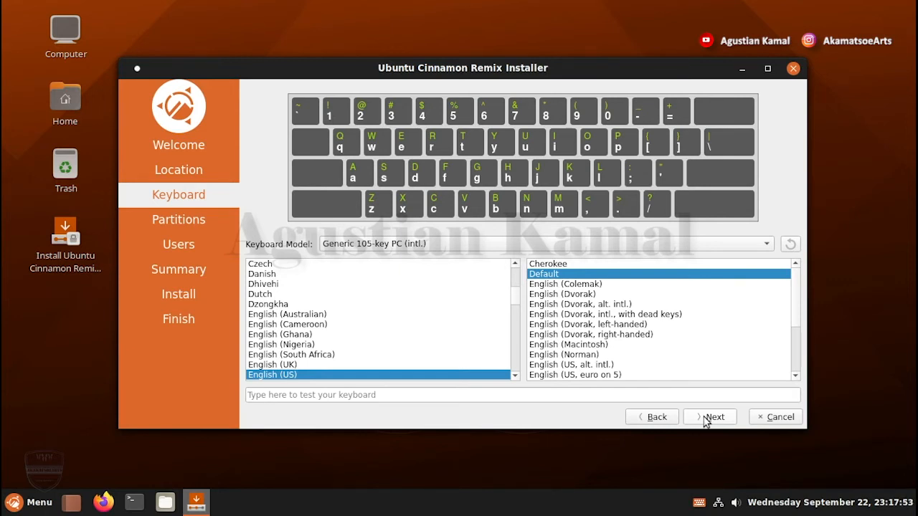
# Keep the English (US) keyboard layout and choose Manual partitioning as the installation type
pyautogui.click(706, 418)
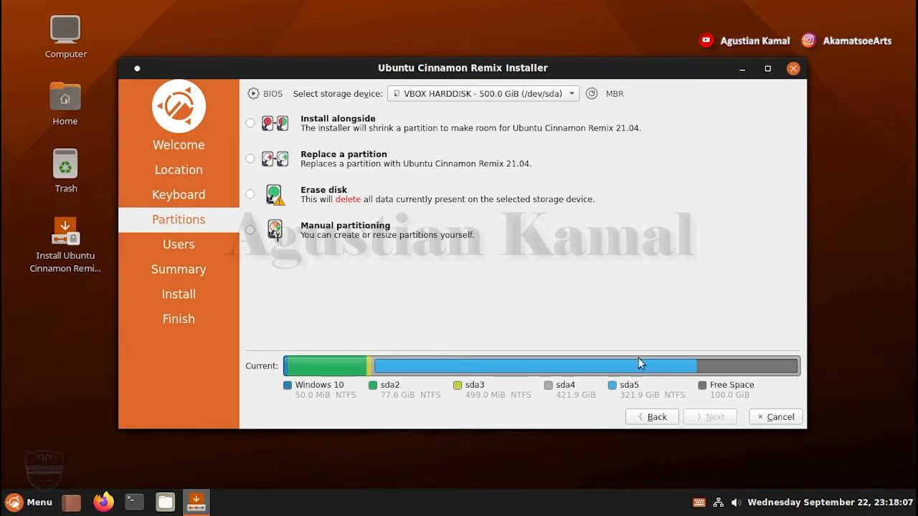
pyautogui.click(250, 231)
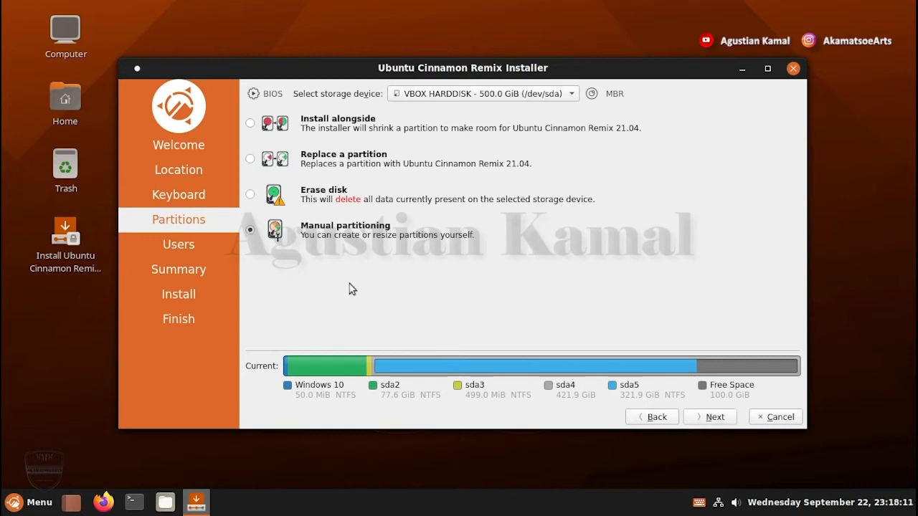
pyautogui.click(714, 418)
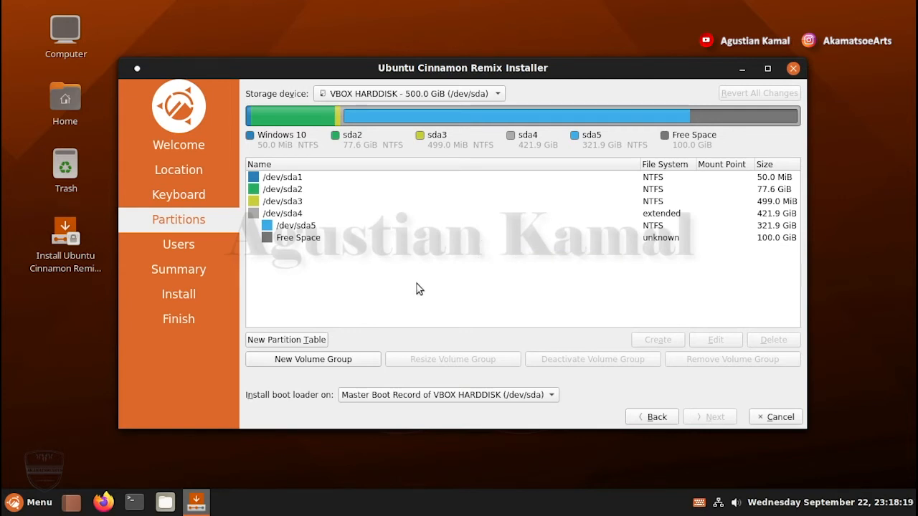
# Create a 4096 MiB linuxswap partition with the swap flag in the 100 GiB free space
pyautogui.click(300, 240)
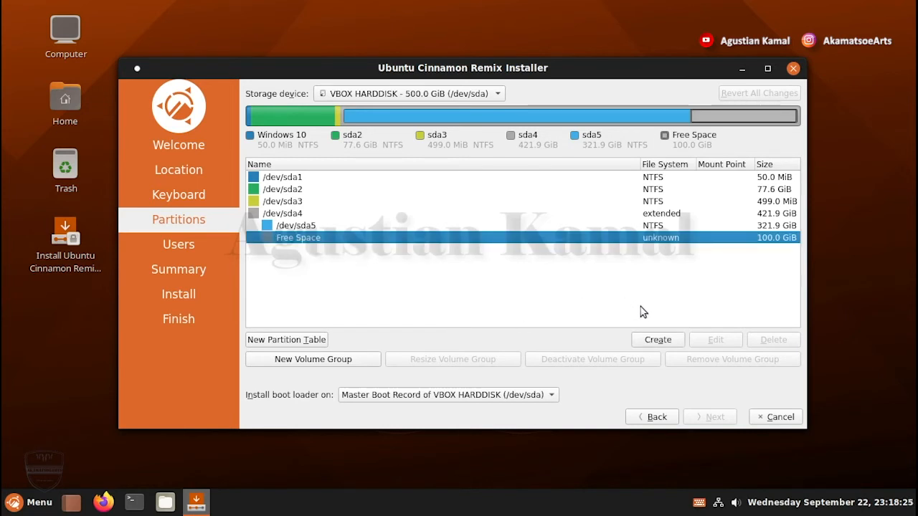
pyautogui.click(658, 340)
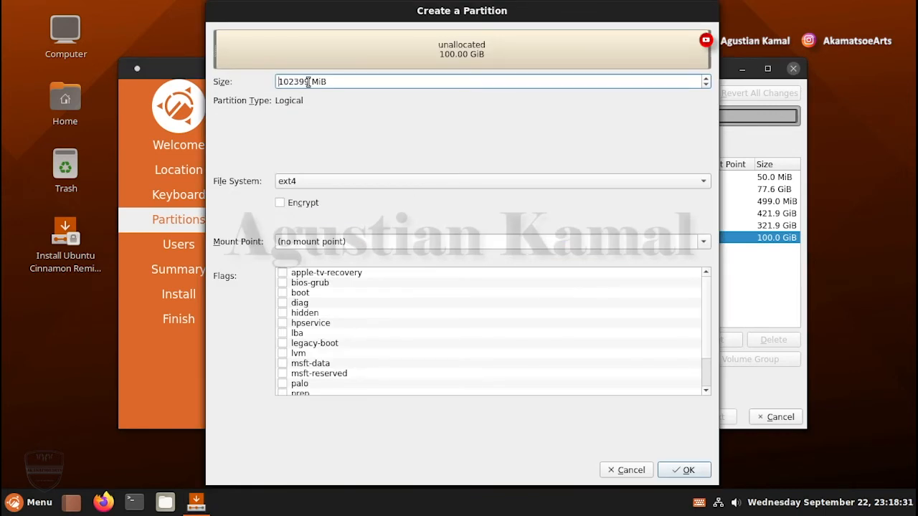
pyautogui.moveTo(309, 81); pyautogui.dragTo(266, 83)
pyautogui.click(309, 81)
pyautogui.moveTo(310, 81); pyautogui.dragTo(277, 81)
pyautogui.write('4096')
pyautogui.click(315, 183)
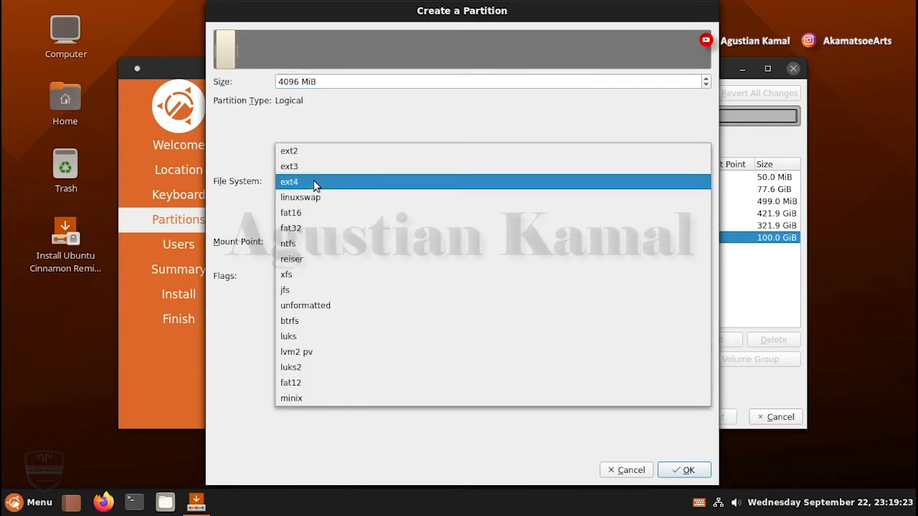
pyautogui.click(314, 198)
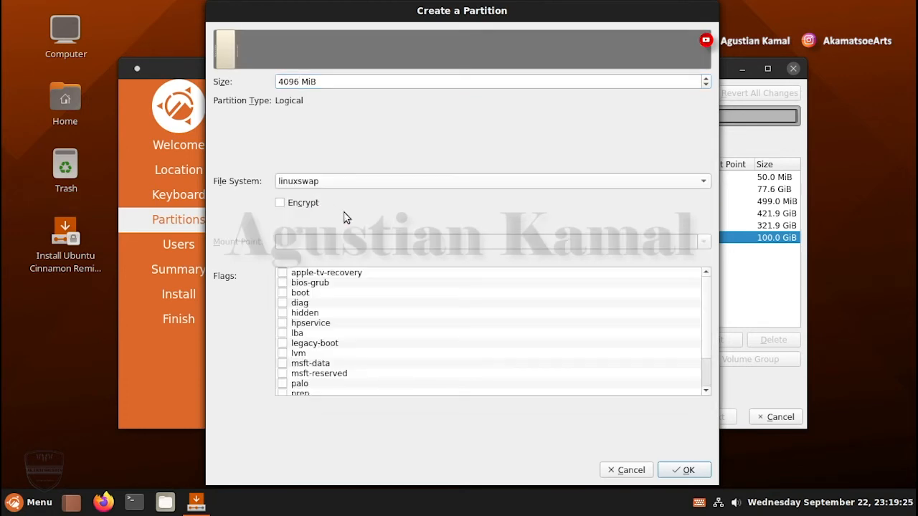
pyautogui.scroll(-2, 363, 328)
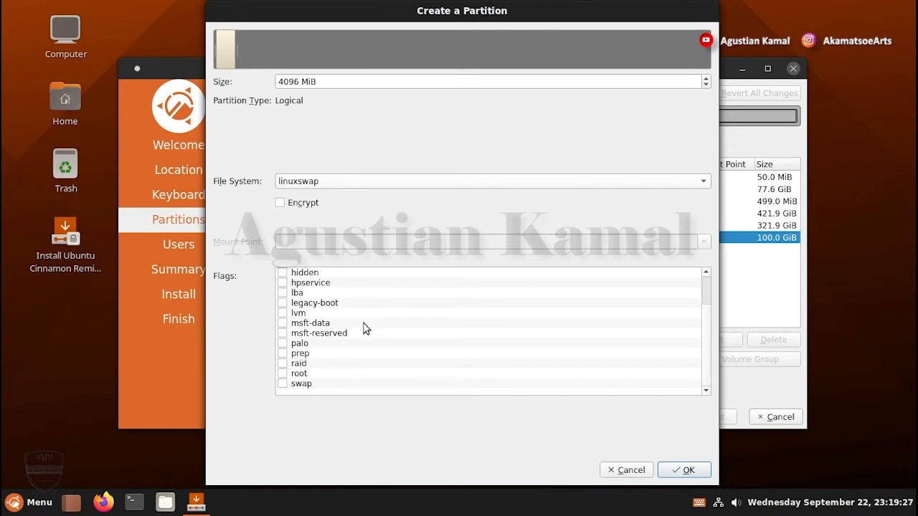
pyautogui.click(283, 384)
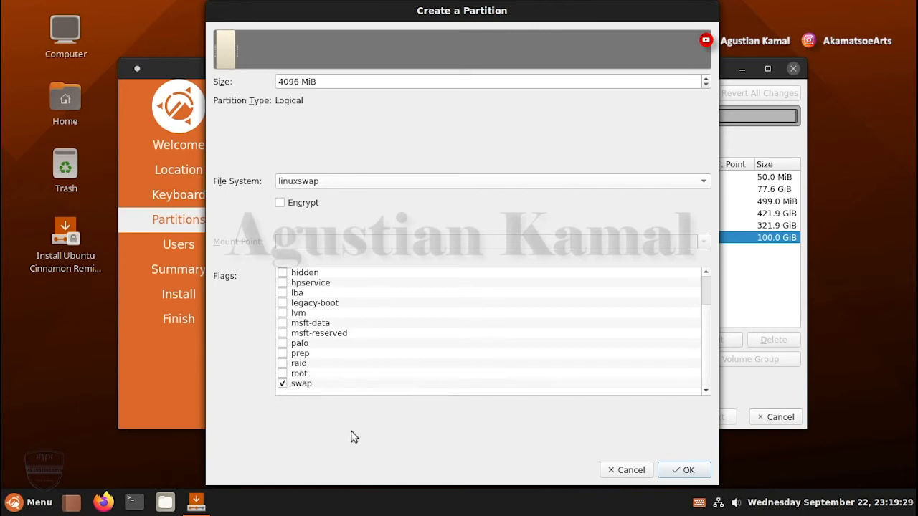
pyautogui.click(688, 471)
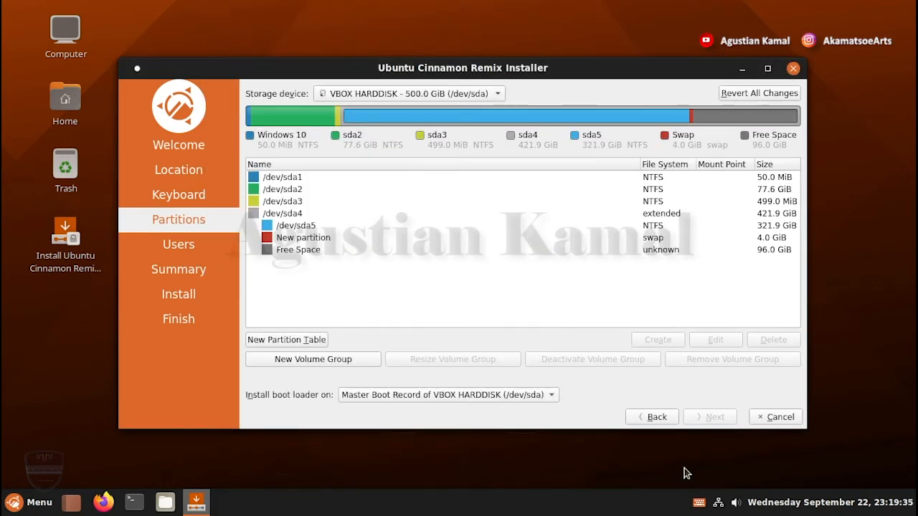
# Create a 1024 MiB ext4 partition mounted at /boot with the boot flag in the remaining free space
pyautogui.click(635, 251)
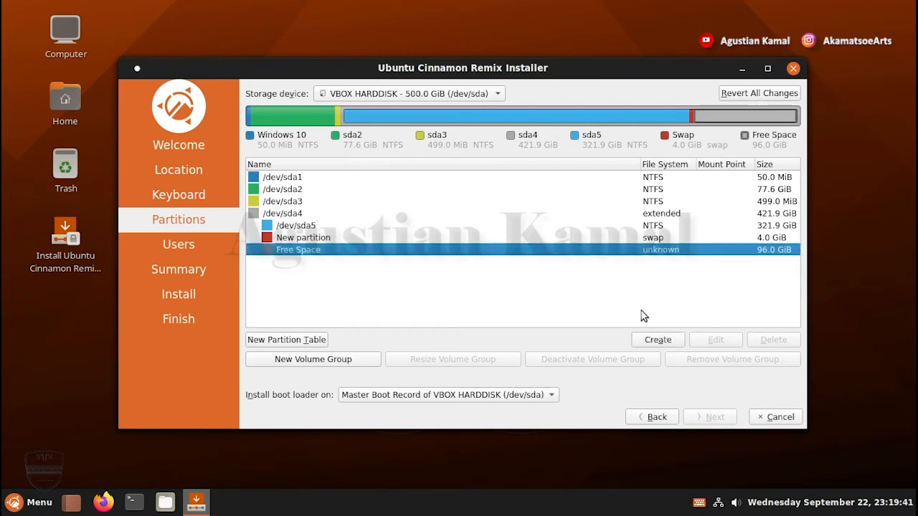
pyautogui.click(657, 340)
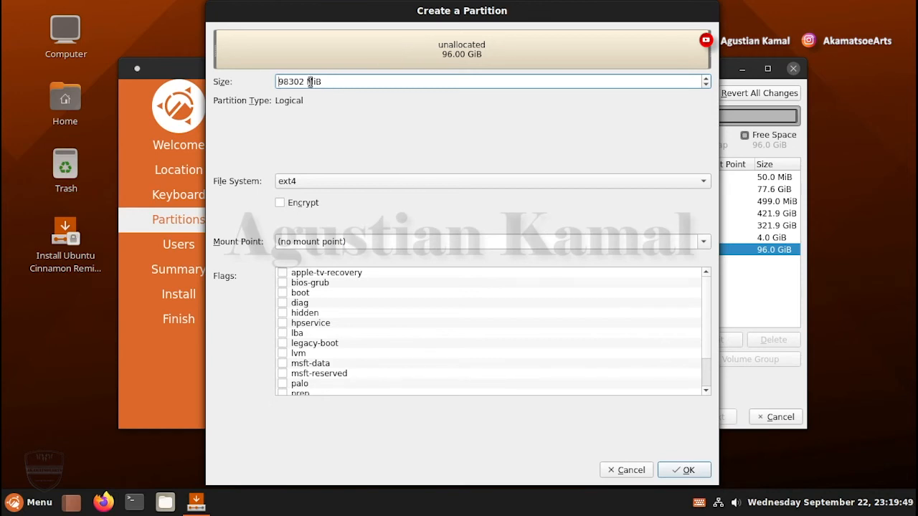
pyautogui.moveTo(304, 81); pyautogui.dragTo(277, 81)
pyautogui.write('1024')
pyautogui.click(694, 243)
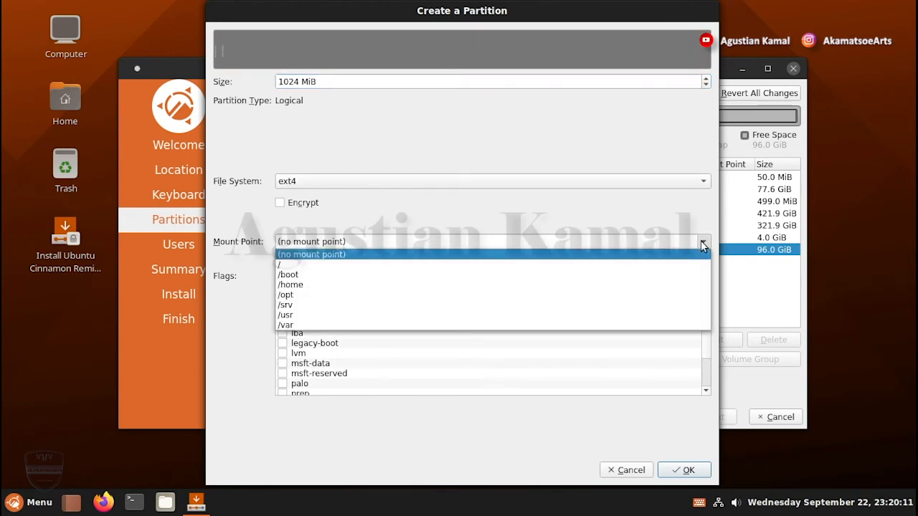
pyautogui.click(334, 275)
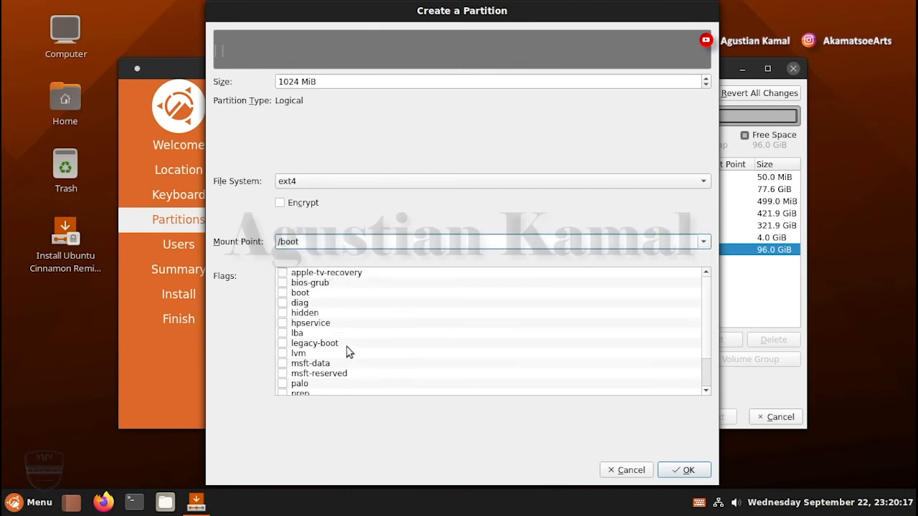
pyautogui.scroll(-1, 345, 354)
pyautogui.scroll(1, 322, 353)
pyautogui.click(282, 292)
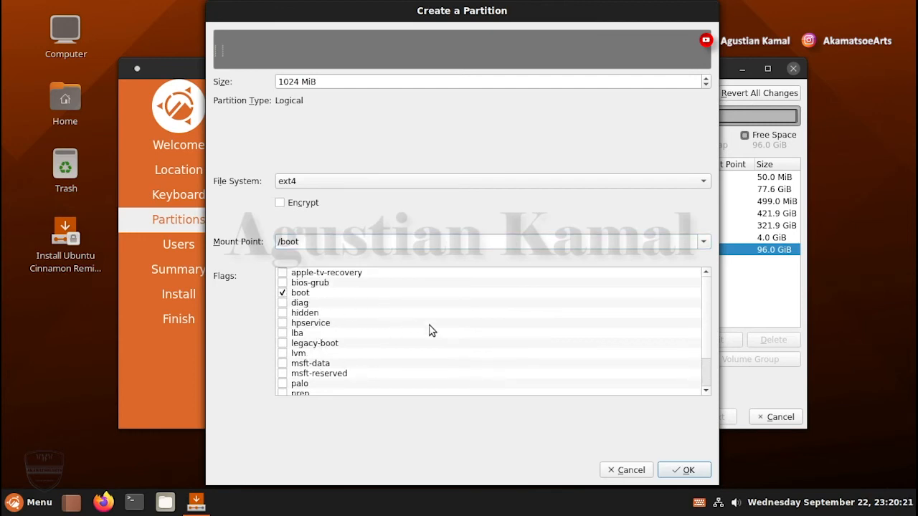
pyautogui.click(688, 471)
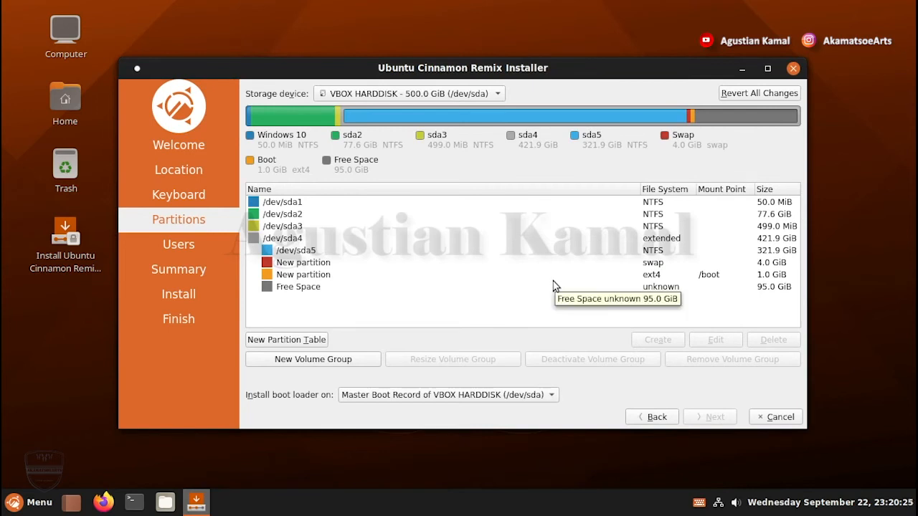
# Create an ext4 partition of 97277 MiB mounted at / with the root flag from the remaining free space
pyautogui.click(641, 289)
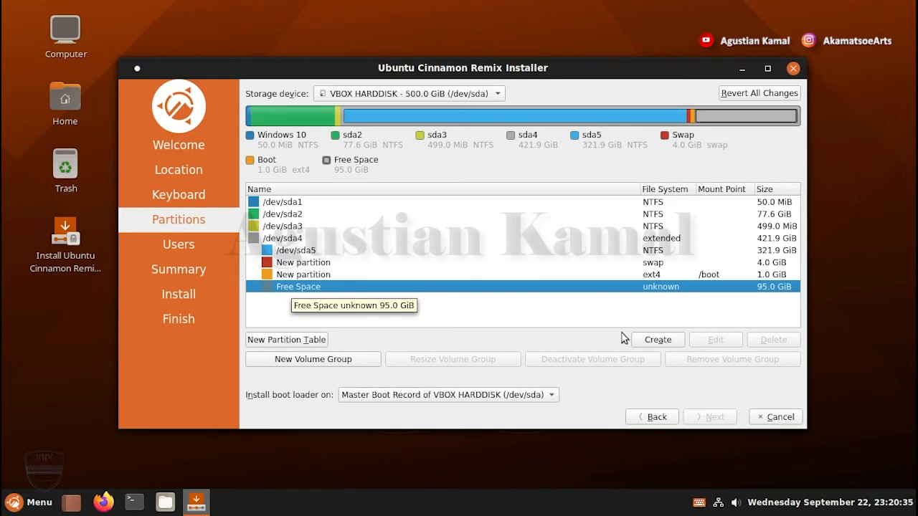
pyautogui.click(657, 340)
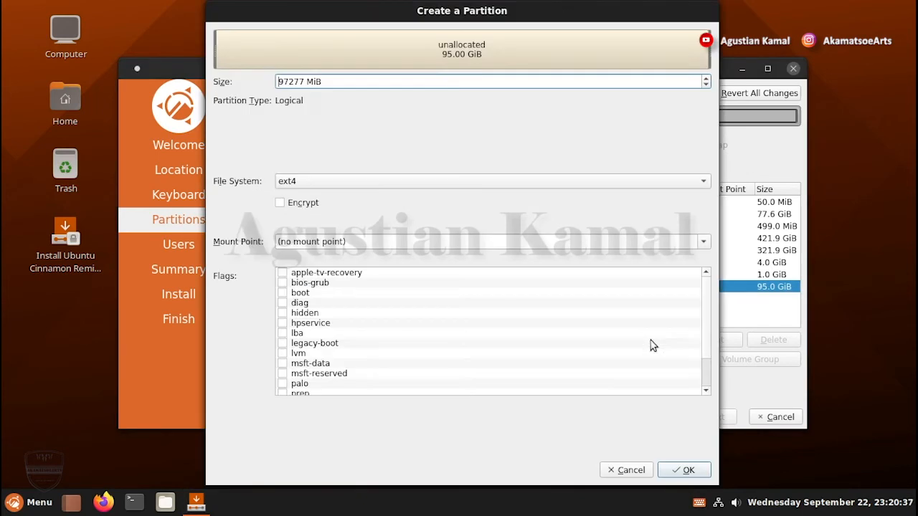
pyautogui.click(300, 82)
pyautogui.click(702, 243)
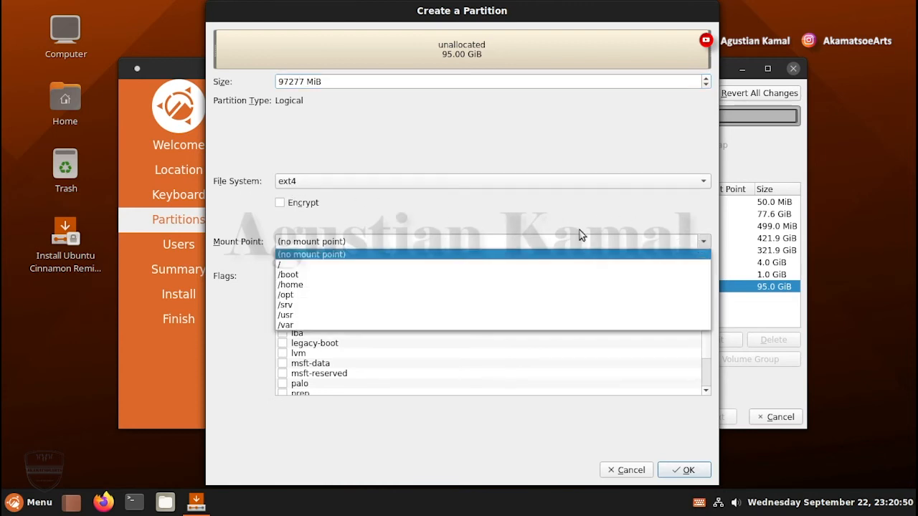
pyautogui.click(307, 265)
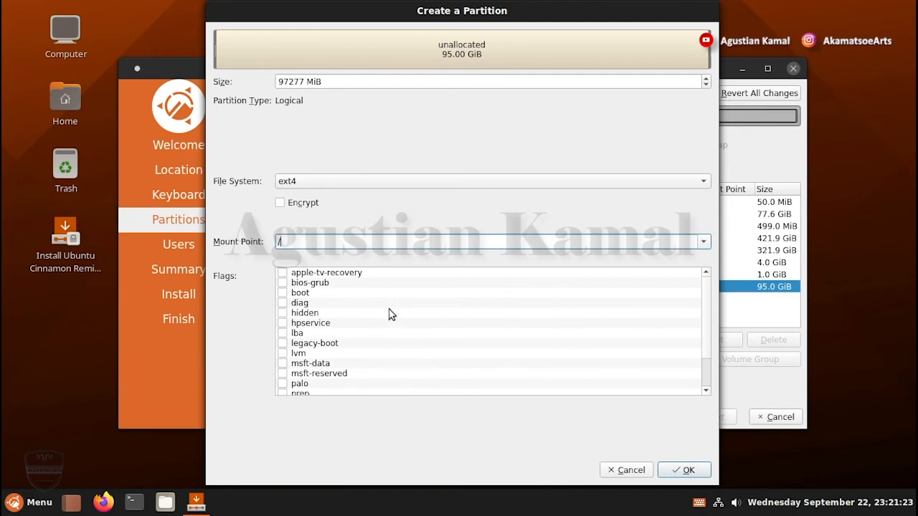
pyautogui.scroll(-2, 352, 304)
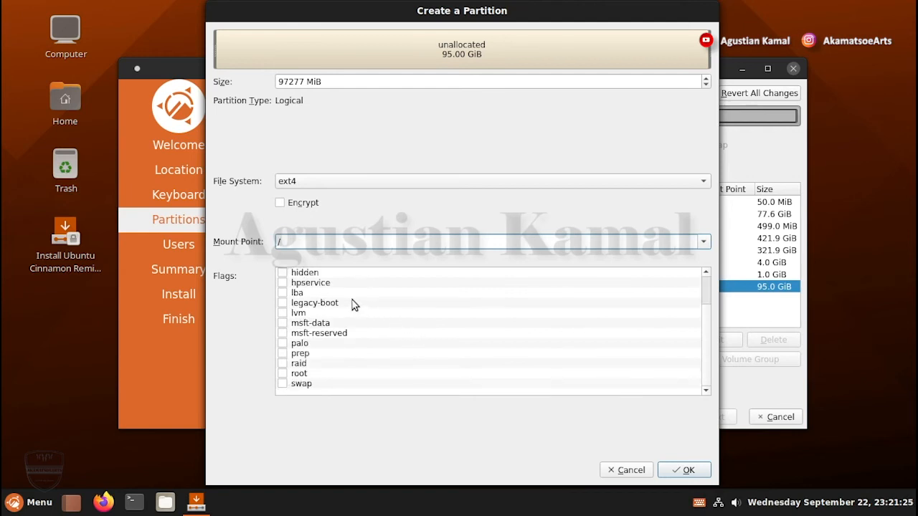
pyautogui.click(283, 376)
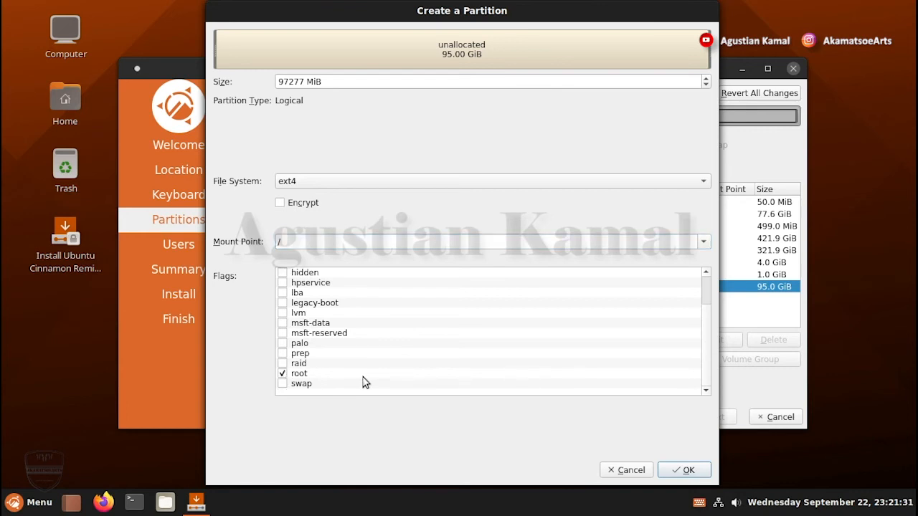
pyautogui.click(687, 470)
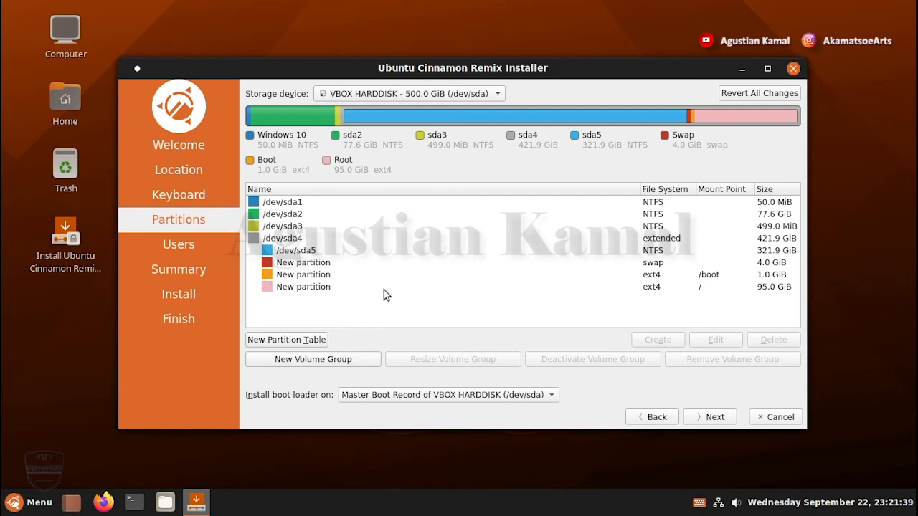
# Review each of the three new partitions in the partition list
pyautogui.click(324, 265)
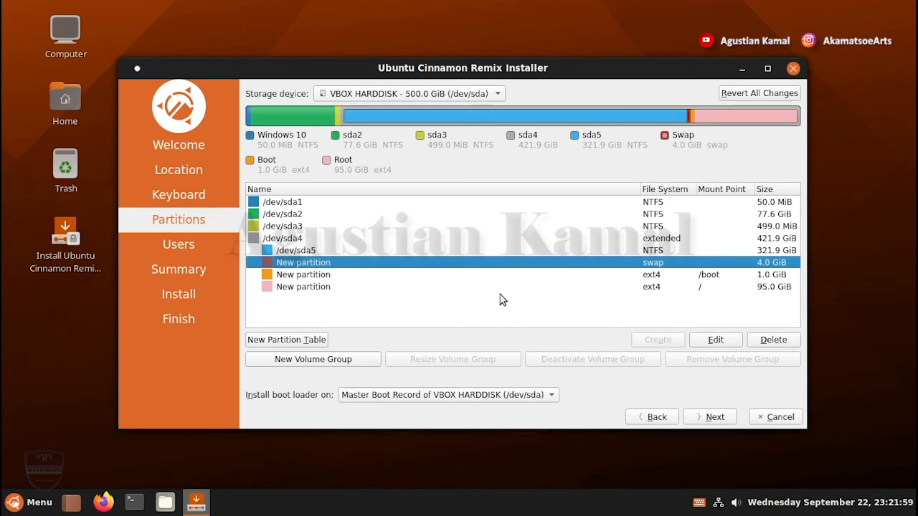
pyautogui.click(365, 275)
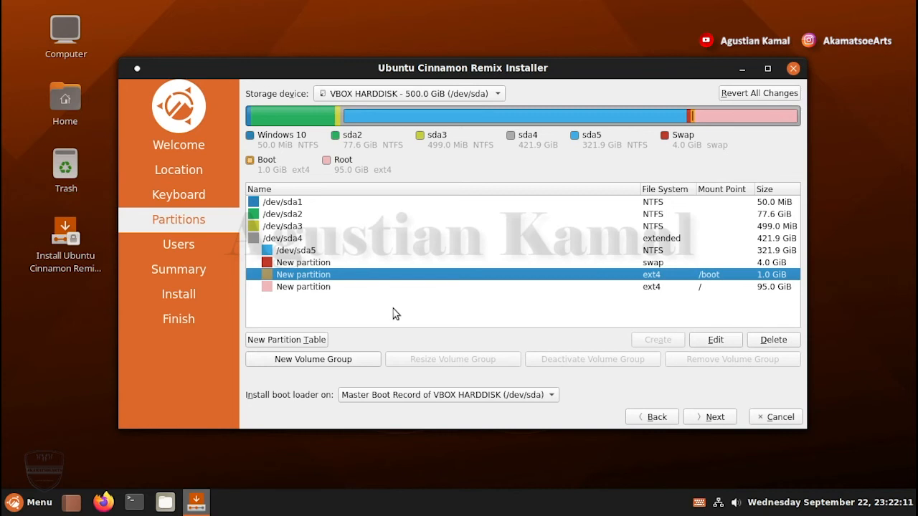
pyautogui.click(328, 287)
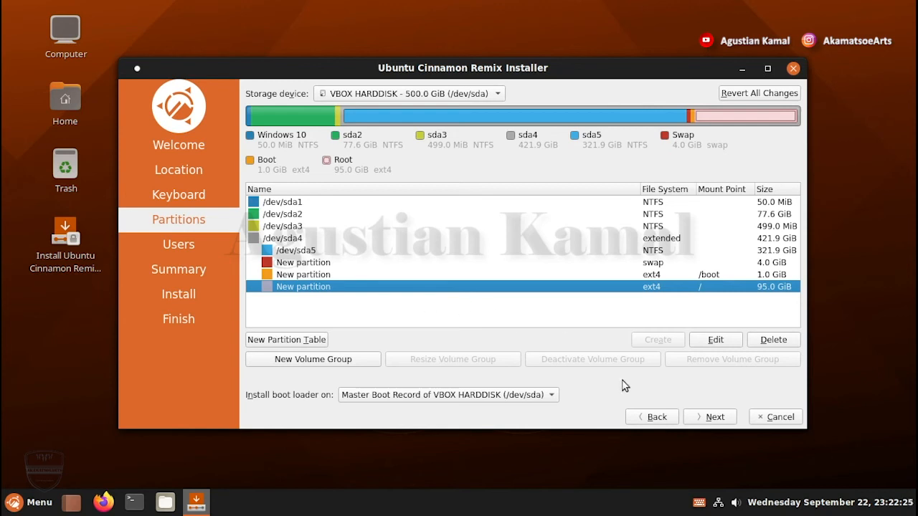
# Continue to the user setup page and dismiss the GPT on BIOS notice
pyautogui.click(702, 420)
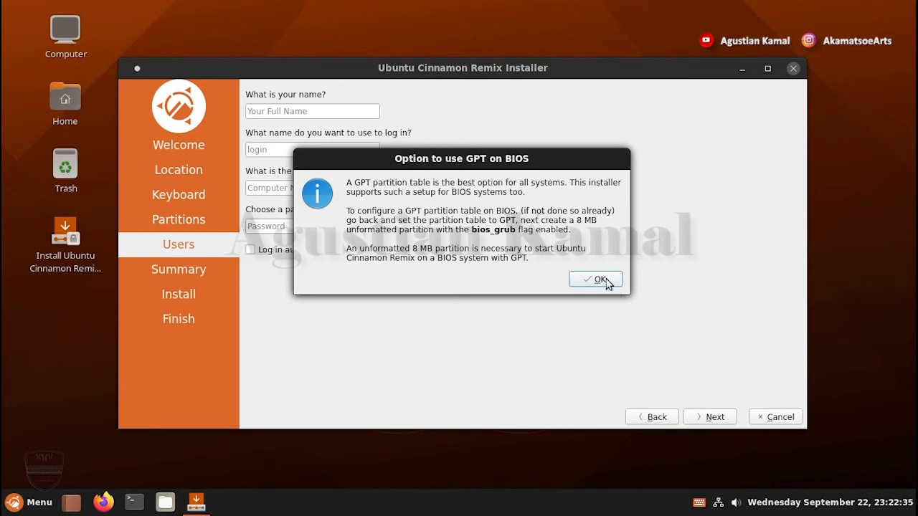
pyautogui.moveTo(530, 163); pyautogui.dragTo(587, 165)
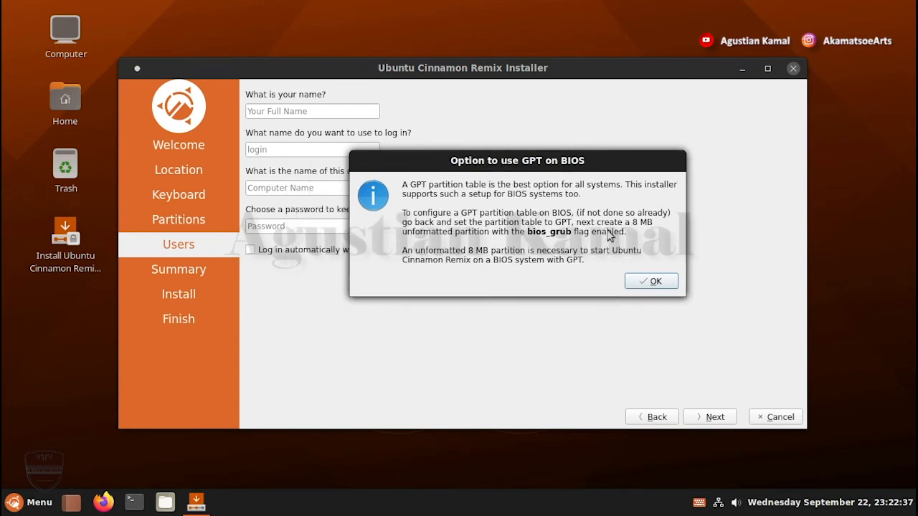
pyautogui.click(649, 285)
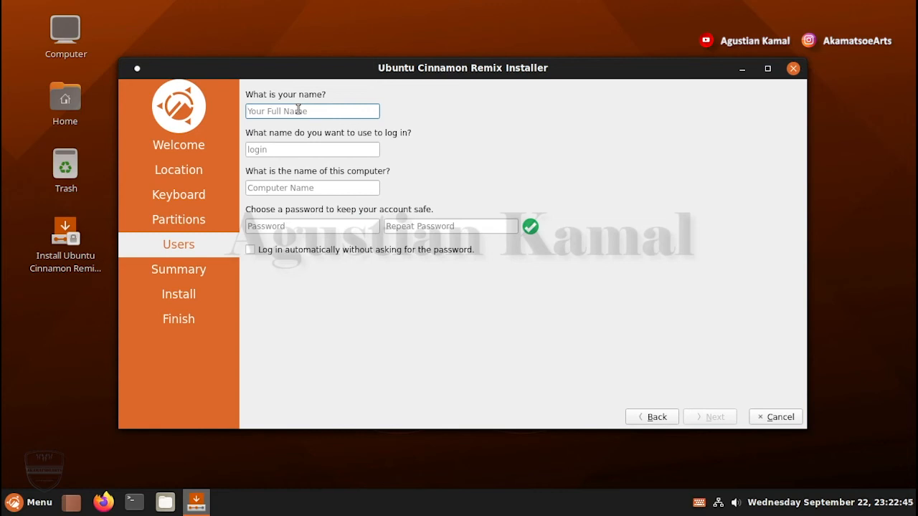
# Enter the user's full name and remove the -virtualbox suffix from the computer name
pyautogui.write('agustiankamal')
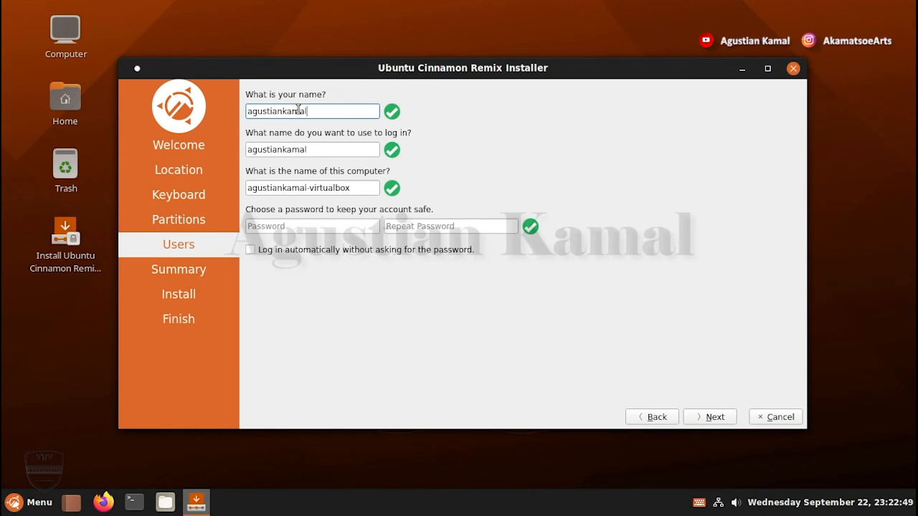
pyautogui.moveTo(359, 190); pyautogui.dragTo(312, 189)
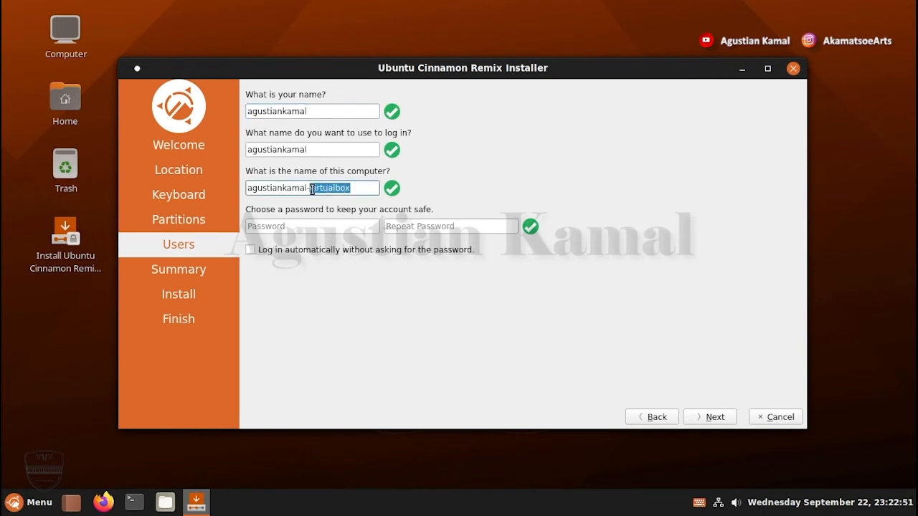
pyautogui.press('BackSpace')
pyautogui.press('BackSpace')
# Enter and confirm the account password, then continue to the installation summary
pyautogui.click(316, 225)
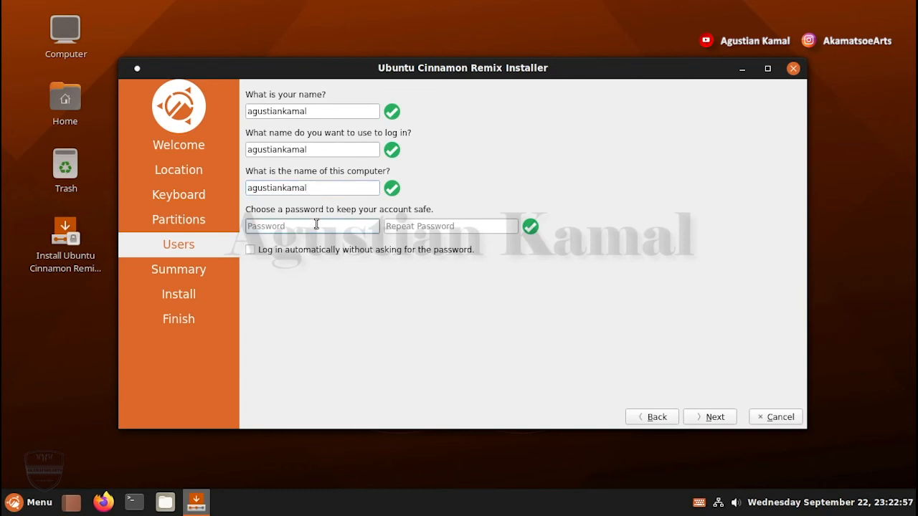
pyautogui.write('•••••••')
pyautogui.press('Tab')
pyautogui.write('•••••••')
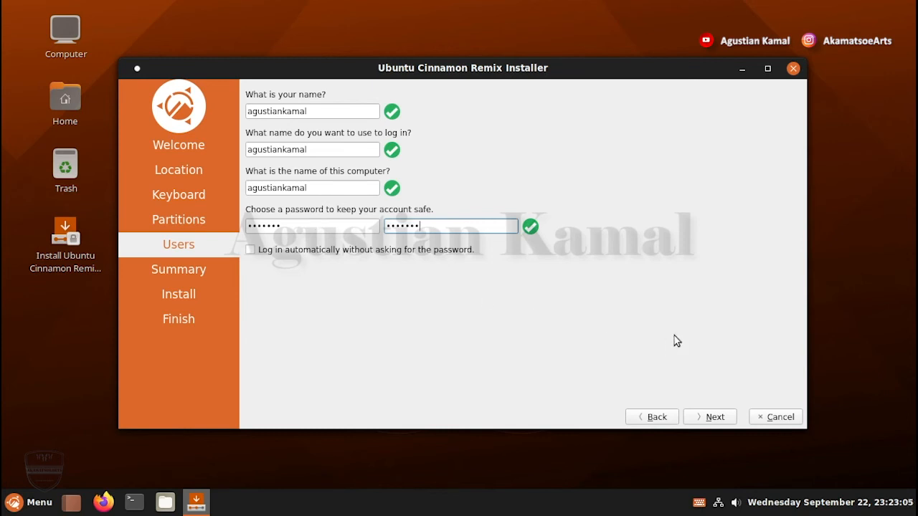
pyautogui.click(710, 419)
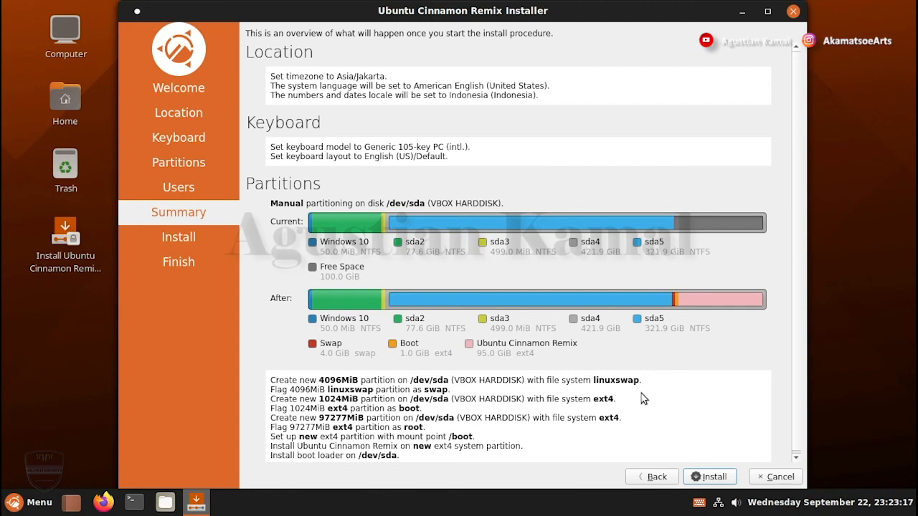
# Review the summary and start the installation, confirming the disk changes
pyautogui.scroll(-1, 642, 399)
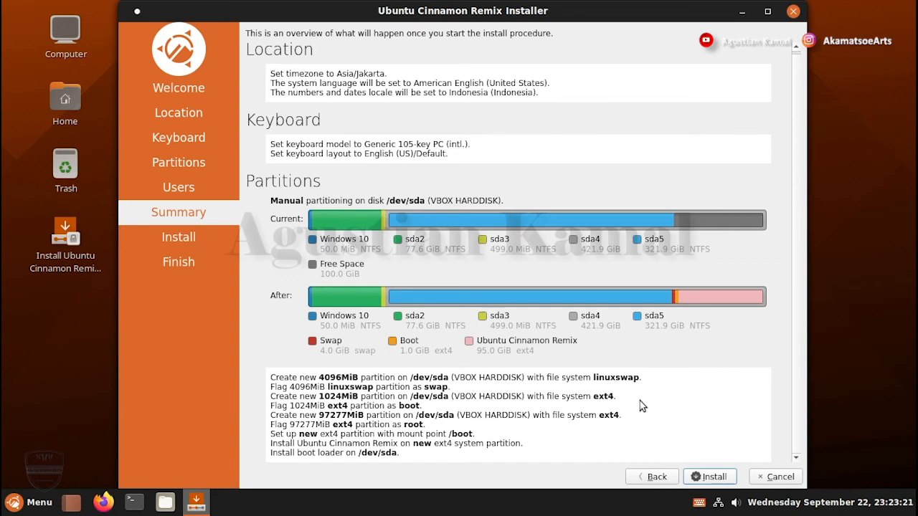
pyautogui.click(714, 477)
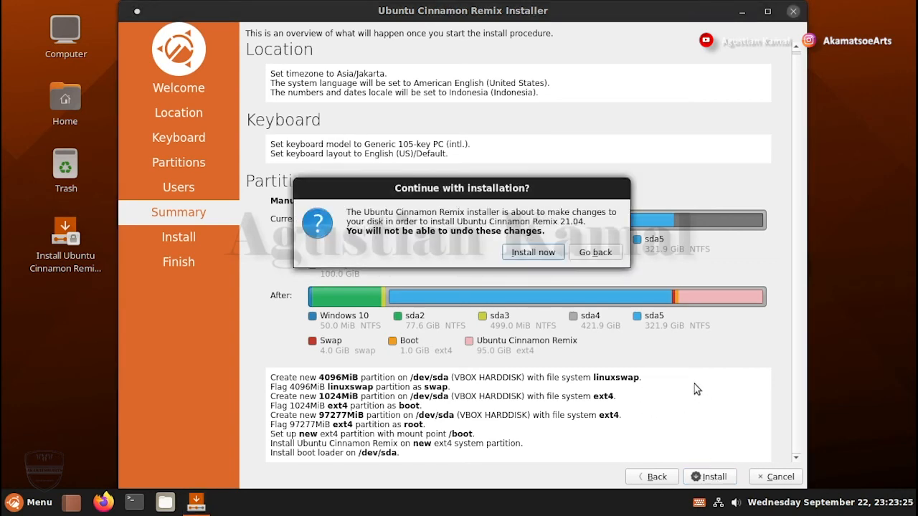
pyautogui.click(535, 252)
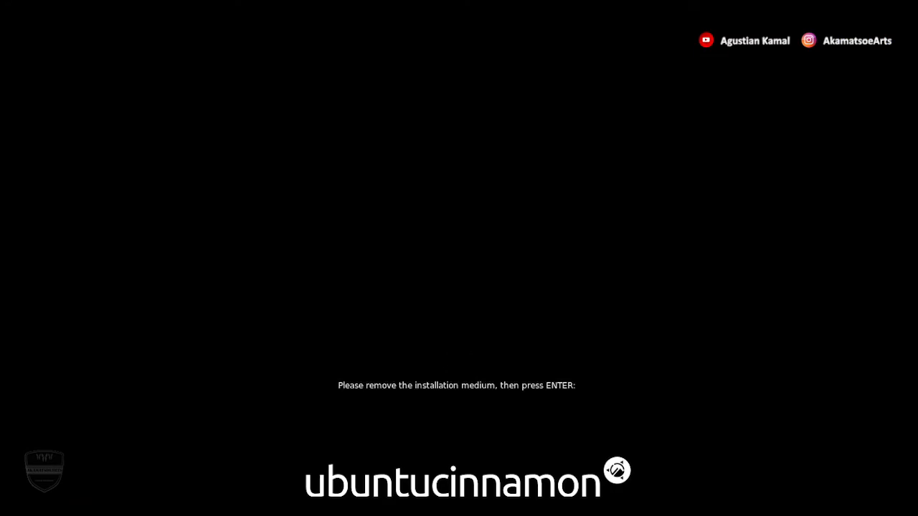
# Restart after removing the installation medium and browse the GRUB boot menu entries
pyautogui.press('Return')
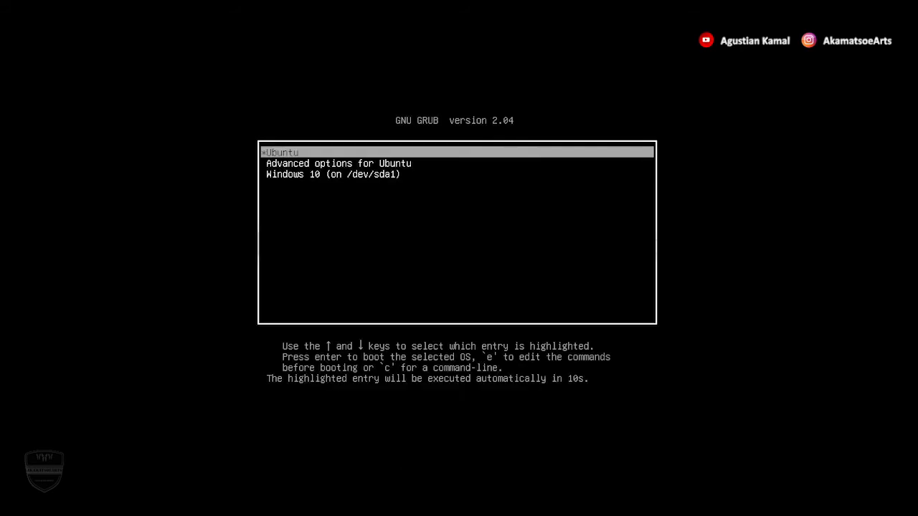
pyautogui.press('Down')
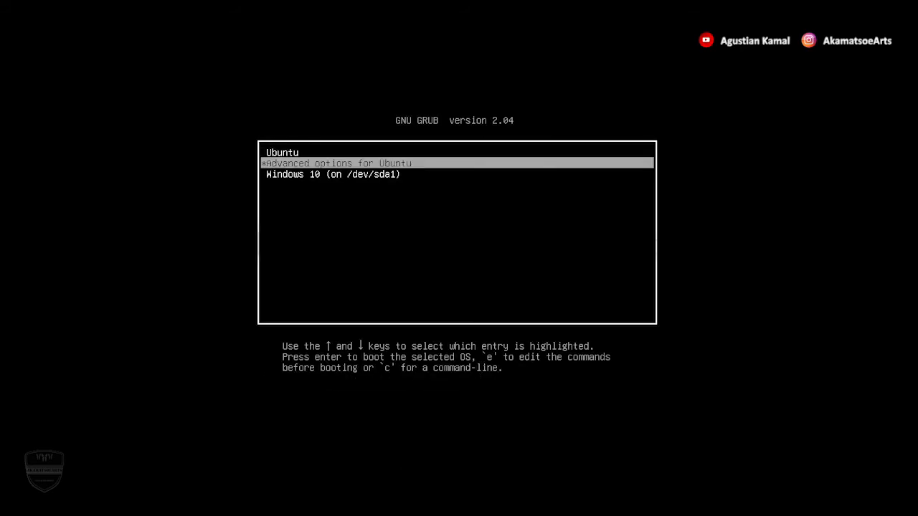
pyautogui.press('Down')
pyautogui.press('Up')
pyautogui.press('Up')
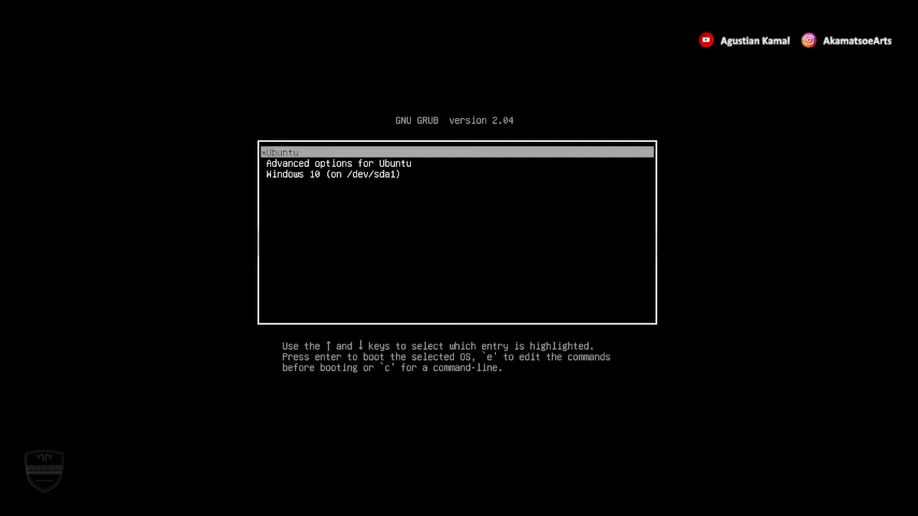
pyautogui.press('Down')
pyautogui.press('Down')
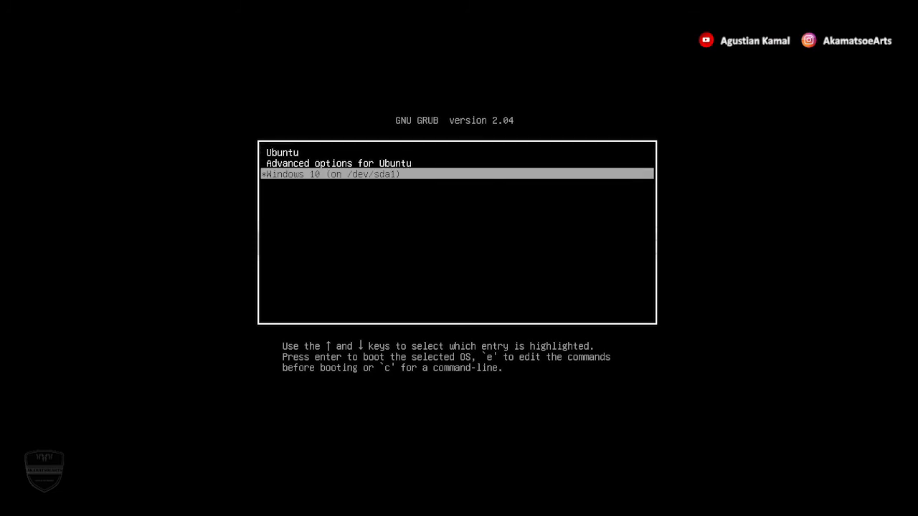
pyautogui.press('Up')
pyautogui.press('Up')
pyautogui.press('Down')
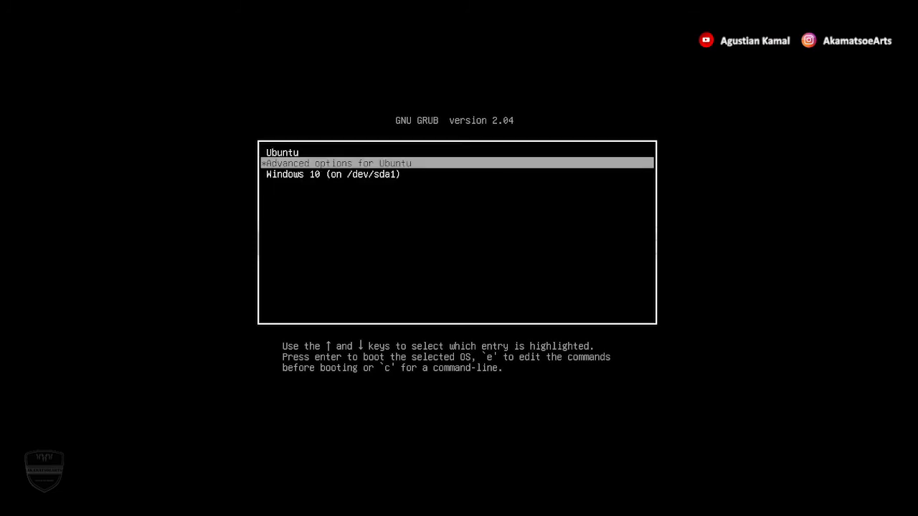
pyautogui.press('Up')
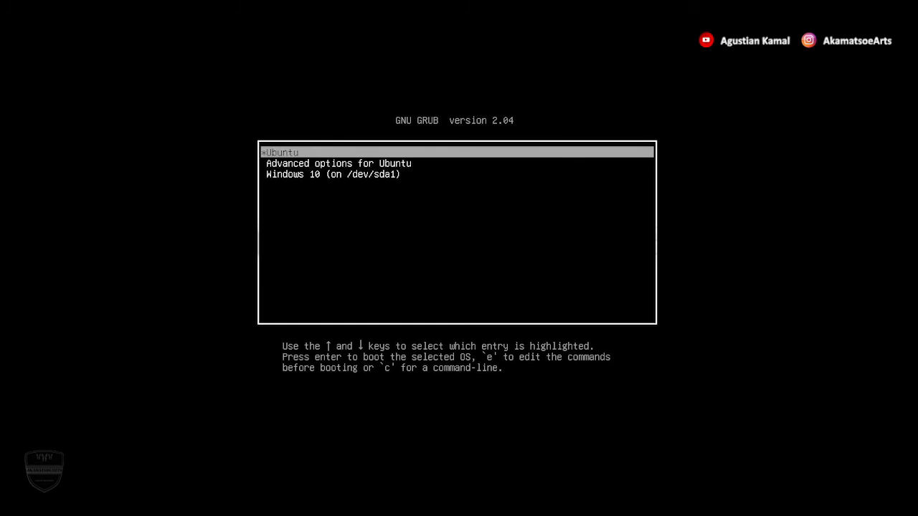
pyautogui.press('Down')
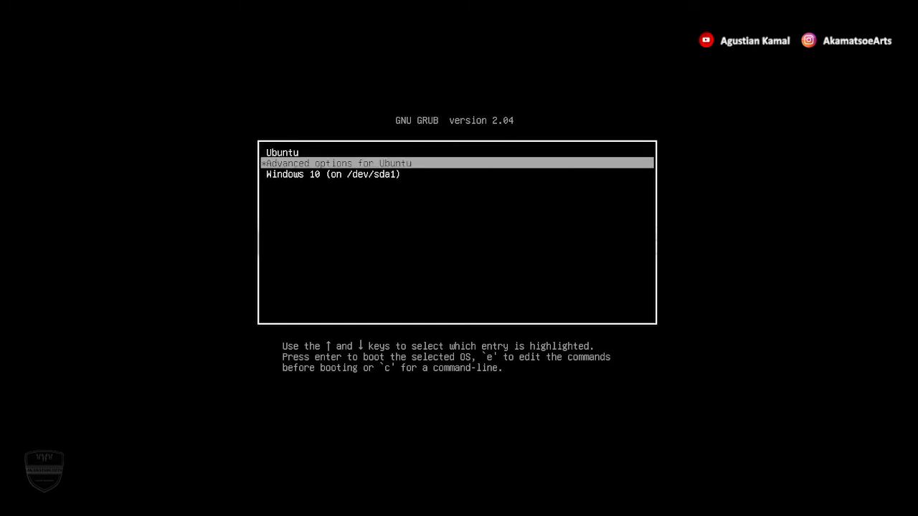
pyautogui.press('Down')
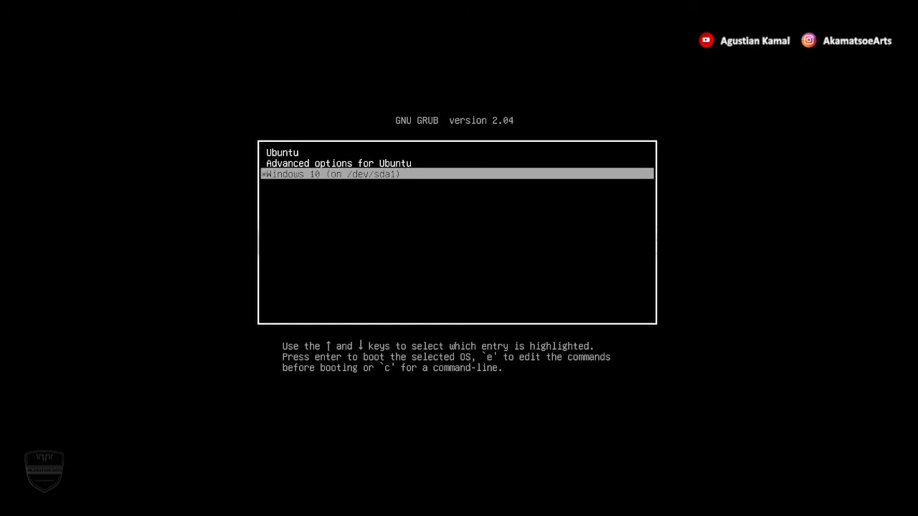
pyautogui.press('Up')
pyautogui.press('Up')
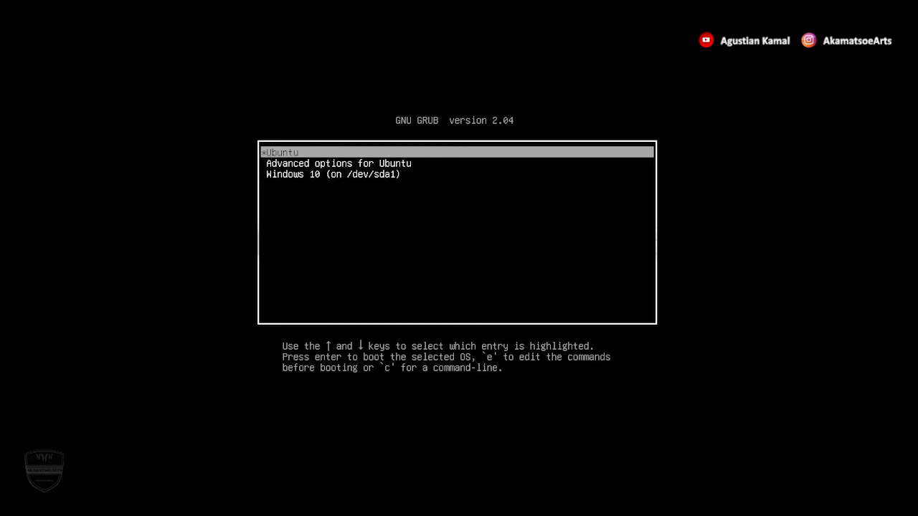
# Boot Ubuntu from the boot menu and log in with the account password
pyautogui.press('Return')
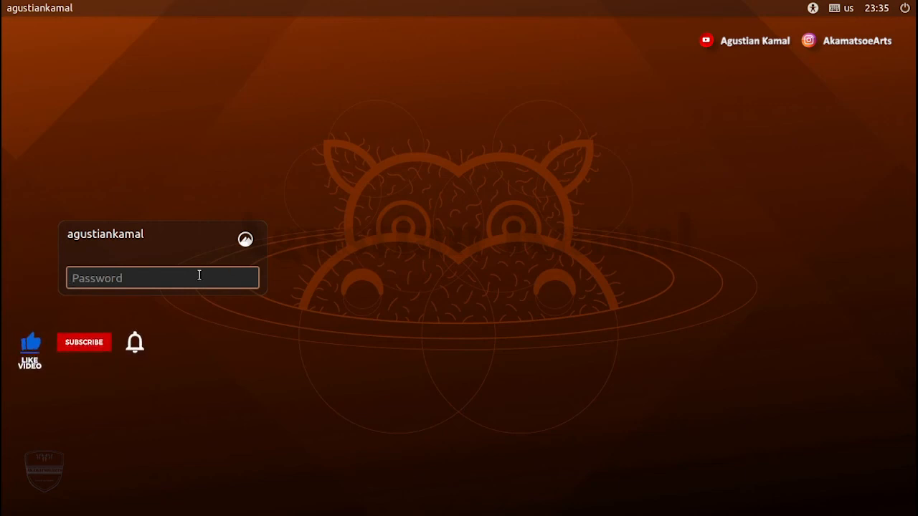
pyautogui.write('*******')
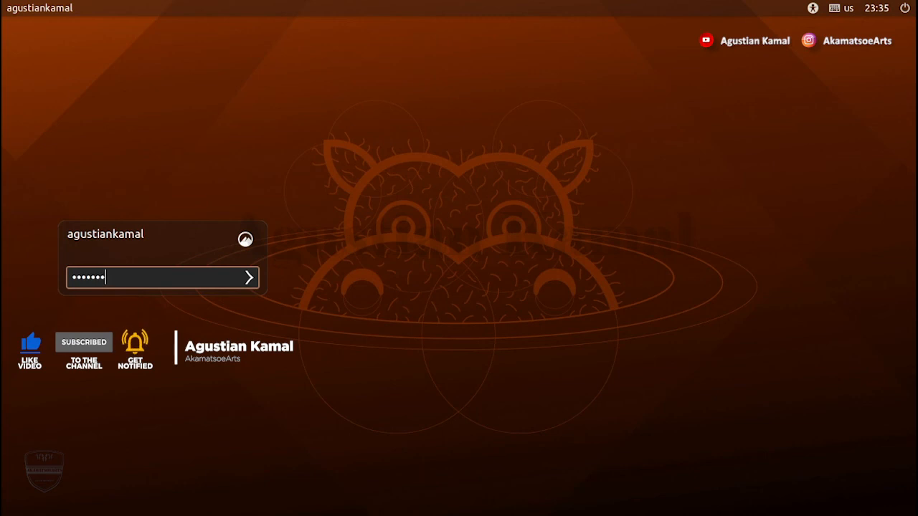
pyautogui.press('Return')
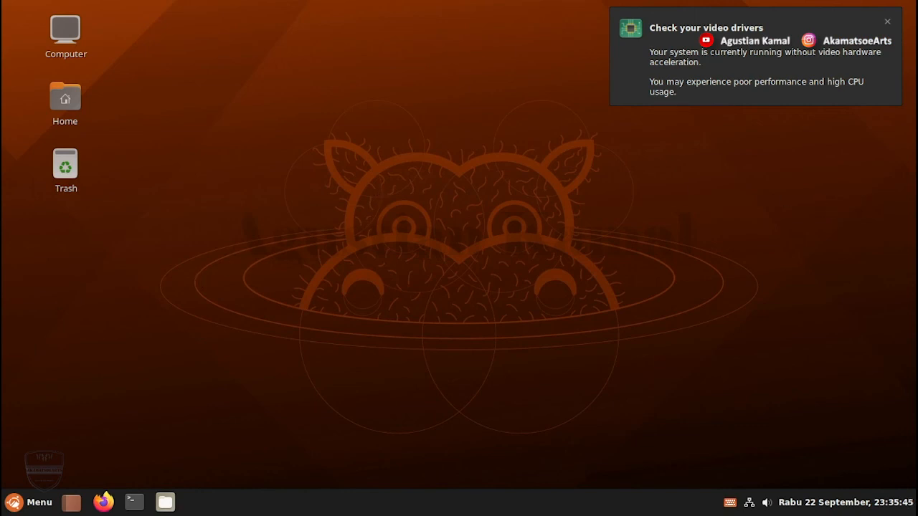
# Dismiss the video drivers notice, then run neofetch in a maximized terminal
pyautogui.click(888, 22)
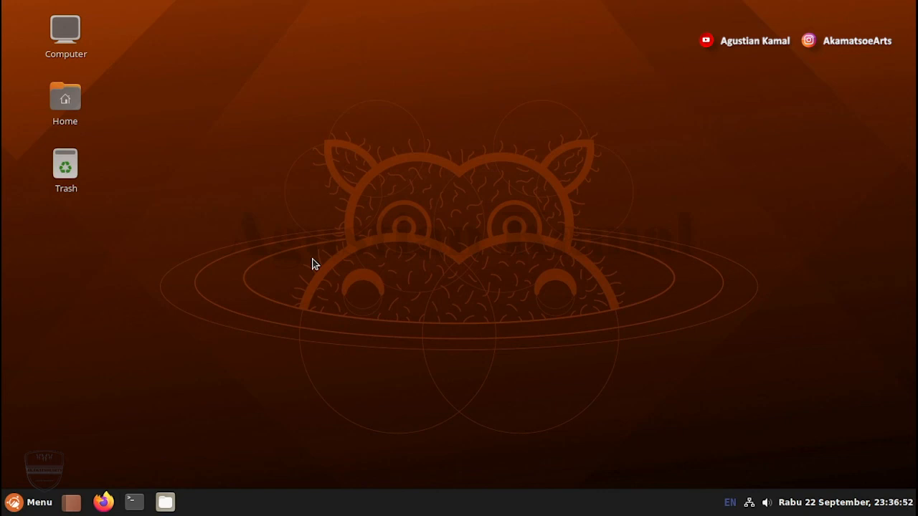
pyautogui.click(134, 502)
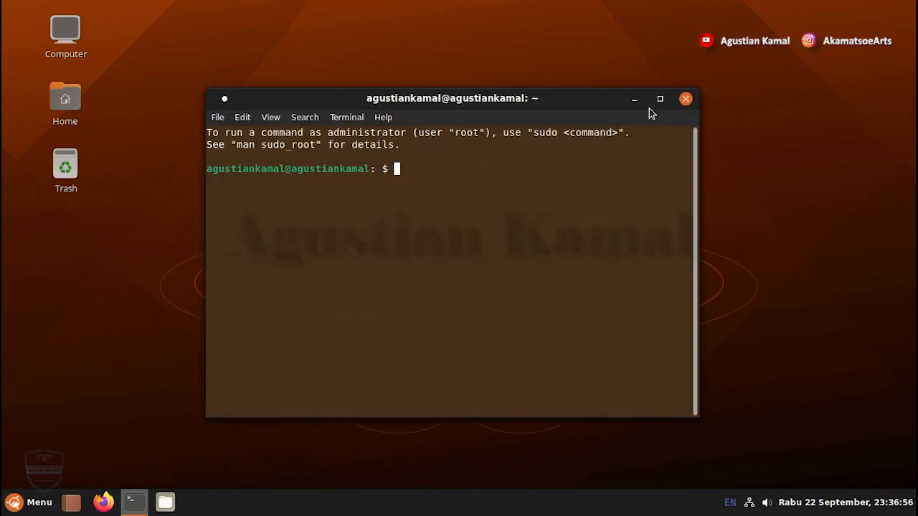
pyautogui.click(660, 98)
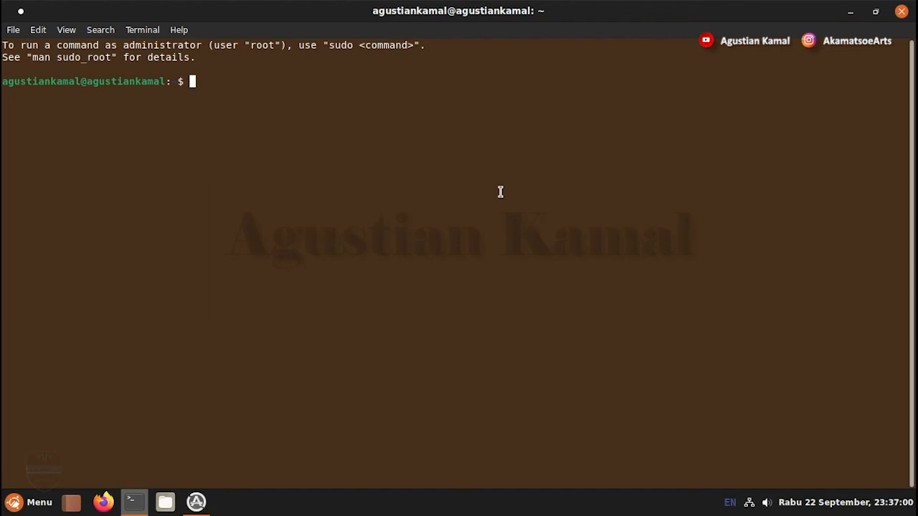
pyautogui.write('neofetch')
pyautogui.press('Return')
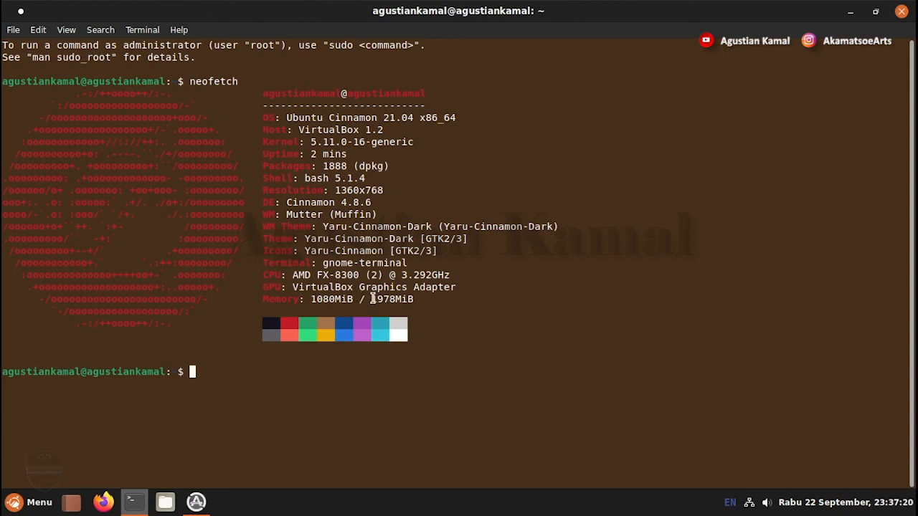
# Highlight the total and used memory values in the neofetch output
pyautogui.moveTo(371, 300); pyautogui.dragTo(414, 299)
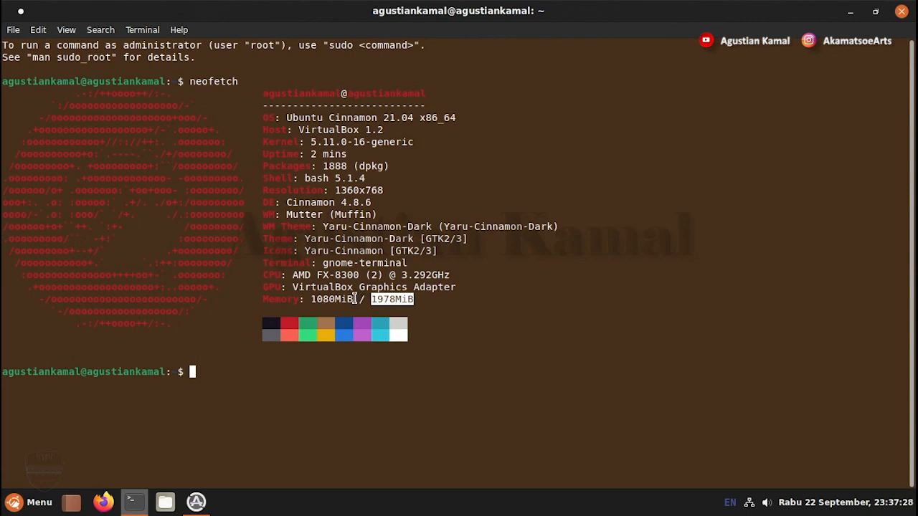
pyautogui.moveTo(353, 299); pyautogui.dragTo(310, 299)
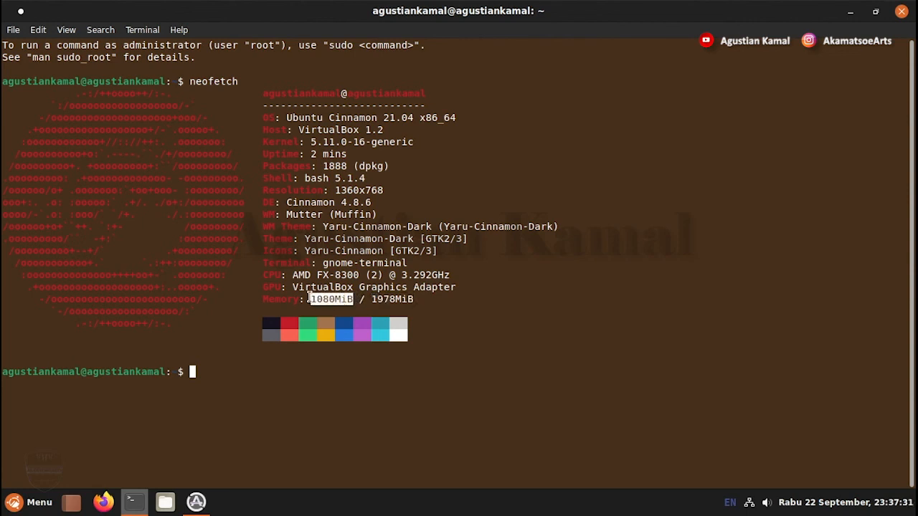
pyautogui.click(382, 364)
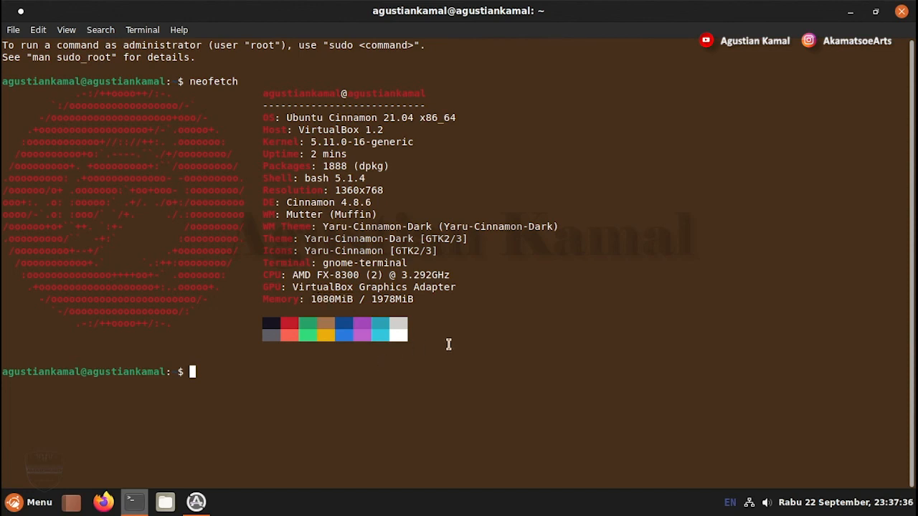
# Close the terminal and restart the computer
pyautogui.click(903, 12)
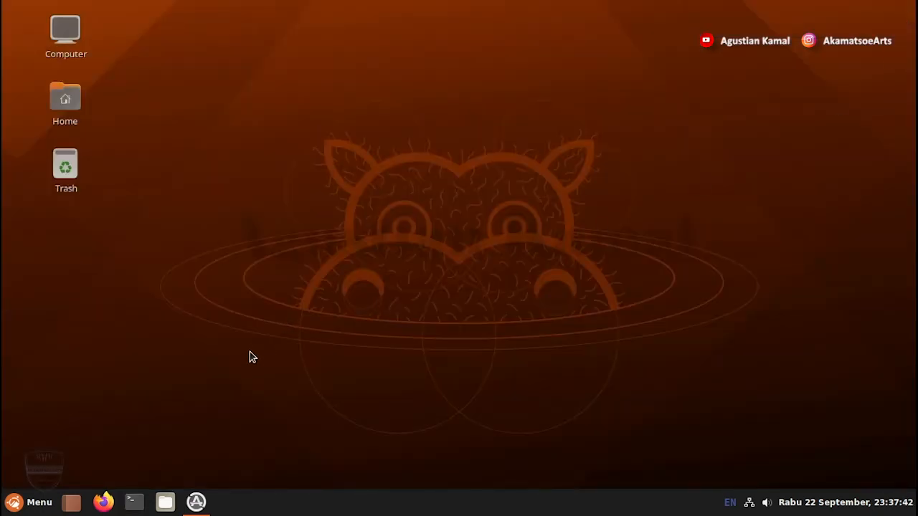
pyautogui.click(34, 504)
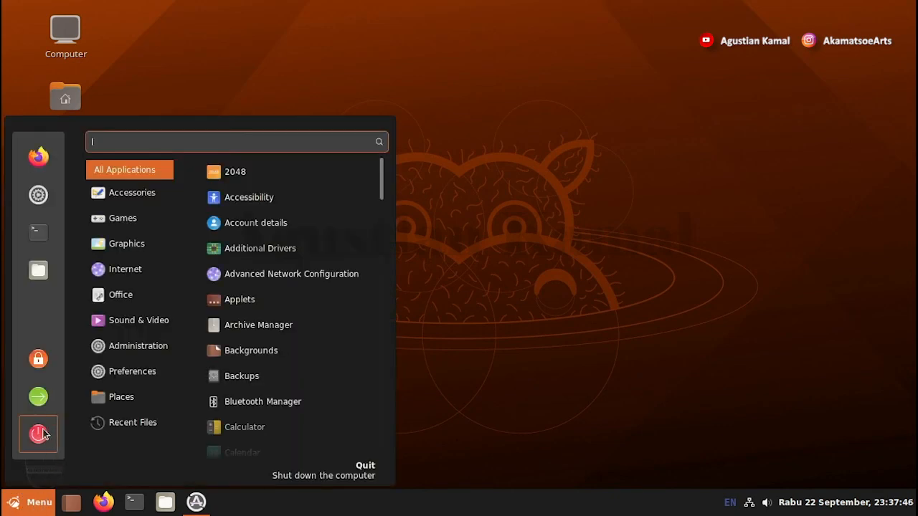
pyautogui.click(40, 434)
pyautogui.click(430, 282)
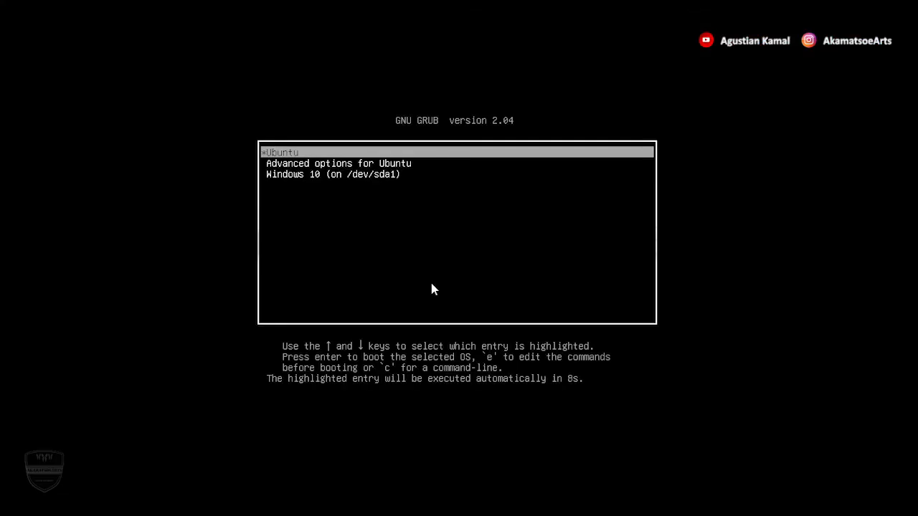
# Boot Windows 10 from the GRUB menu
pyautogui.press('Down')
pyautogui.press('Down')
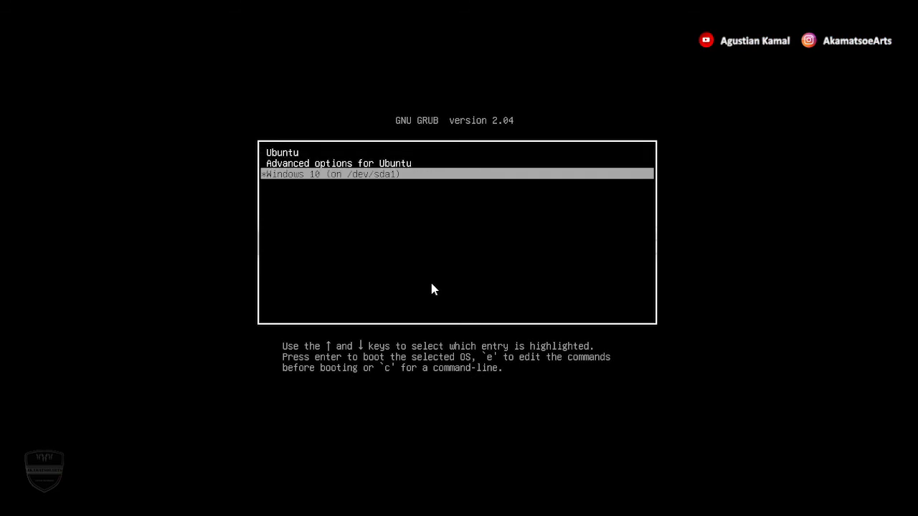
pyautogui.press('Return')
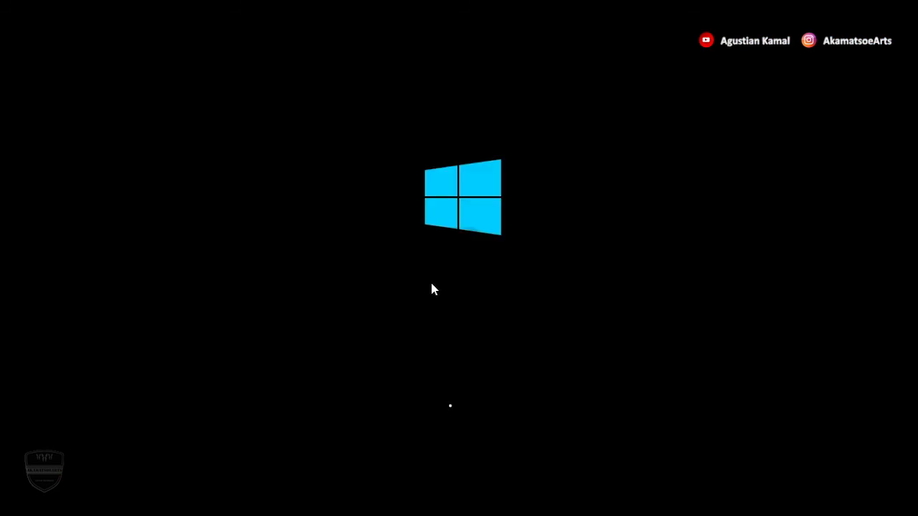